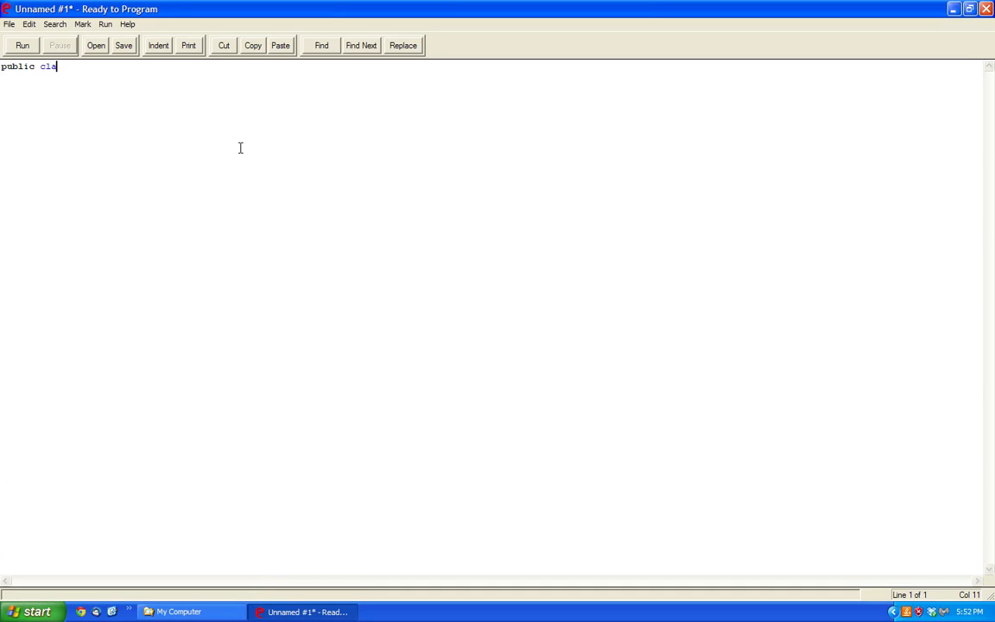
type("ss")
Write the public class FileFound declaration with its braces.
key("XF86AudioLowerVolume")
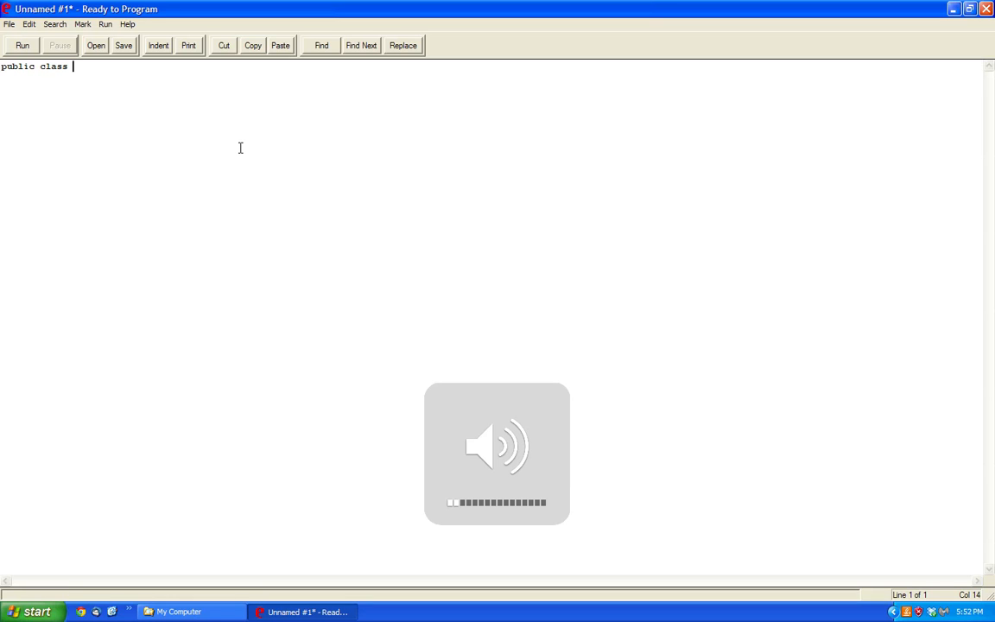
type("ileFound")
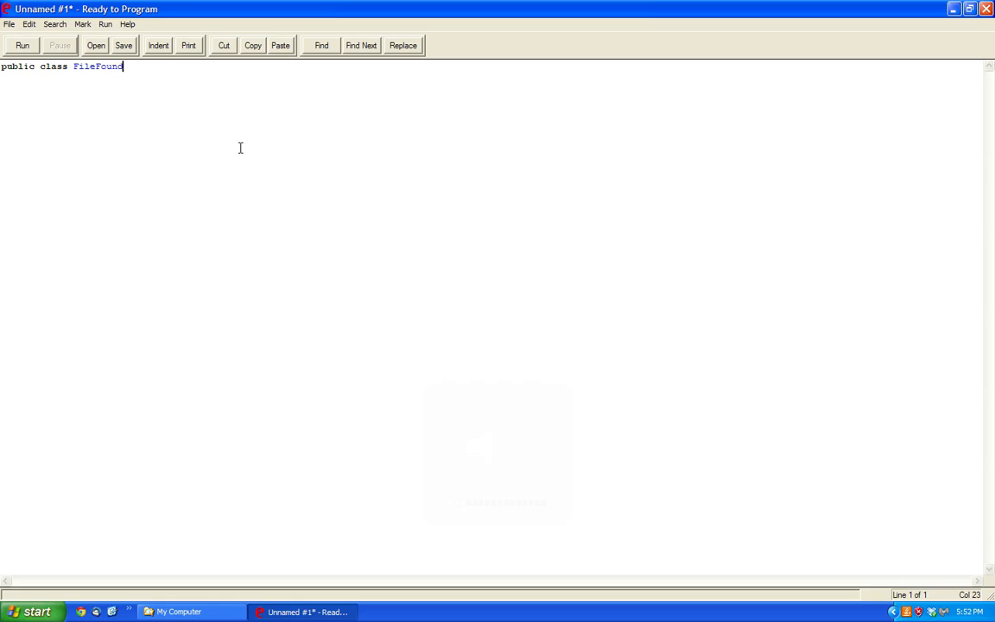
key("Return")
type("{")
key("Return")
key("Return")
key("Return")
type("}")
key("Up")
type("public st")
type("atic void main (St")
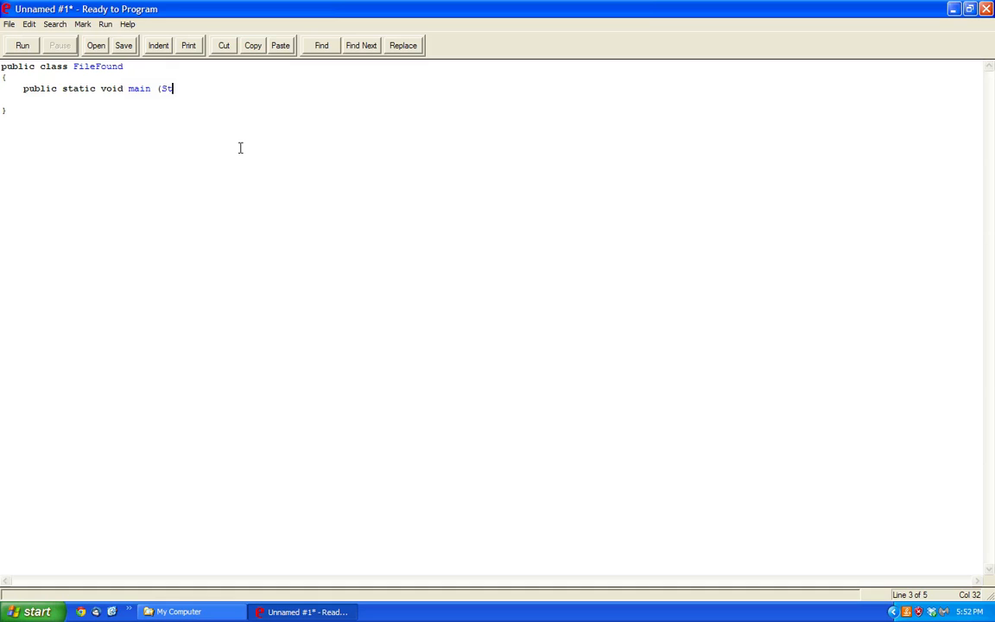
type("ring p")
type("args")
Add a main method whose body creates a new FileFound().
key("Return")
type("{")
key("Return")
type("}")
key("Return")
key("Down")
key("Return")
key("Return")
type("public F")
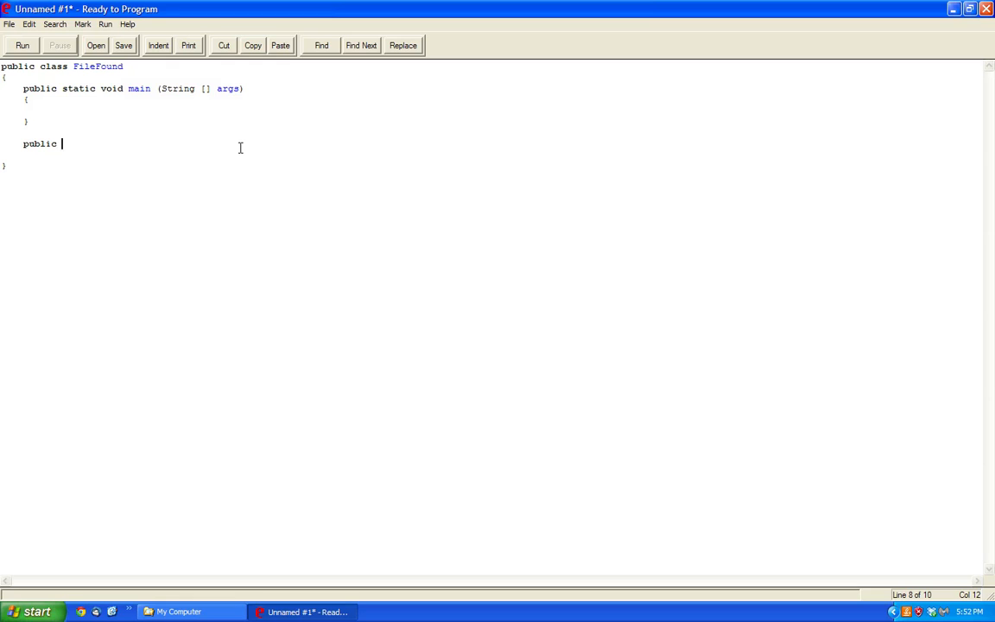
type("ileFound()")
Add an empty public FileFound() constructor and remove the stray blank line.
key("Return")
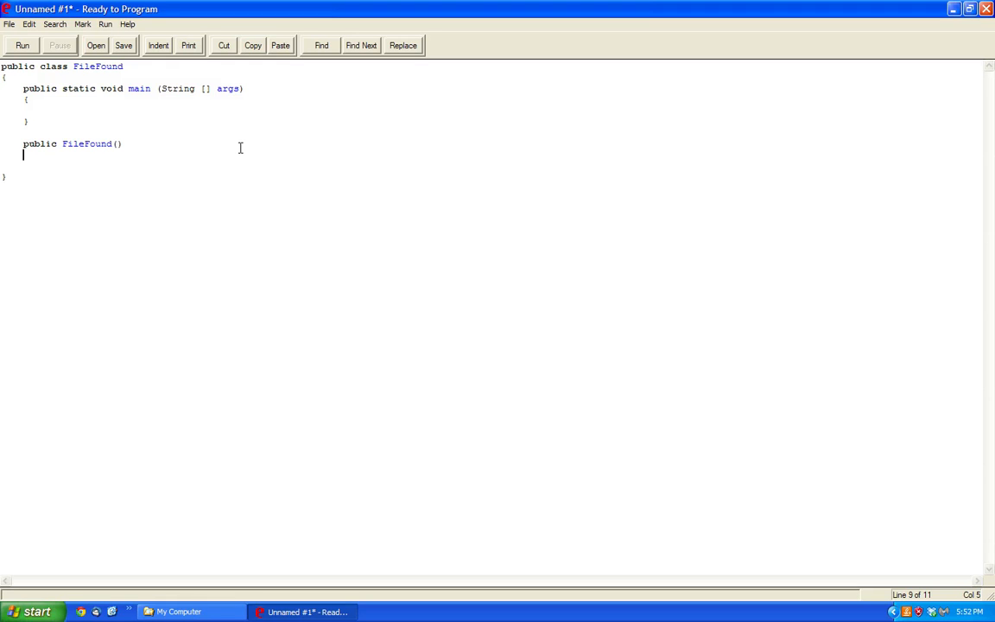
key("Return")
key("Up")
type("{")
key("Return")
key("shift+Up")
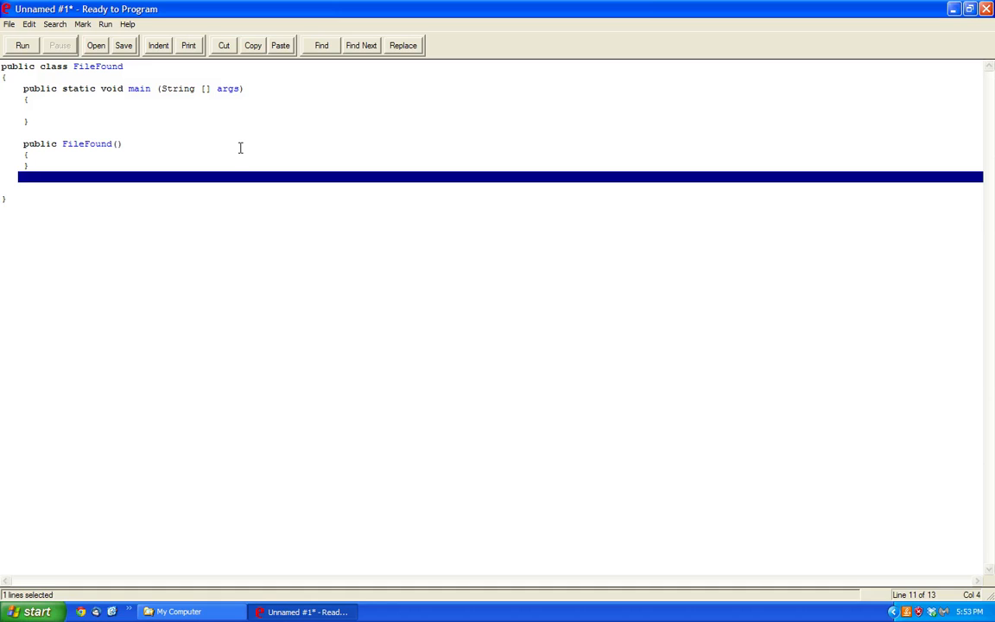
key("Delete")
left_click(58, 108)
type("ne")
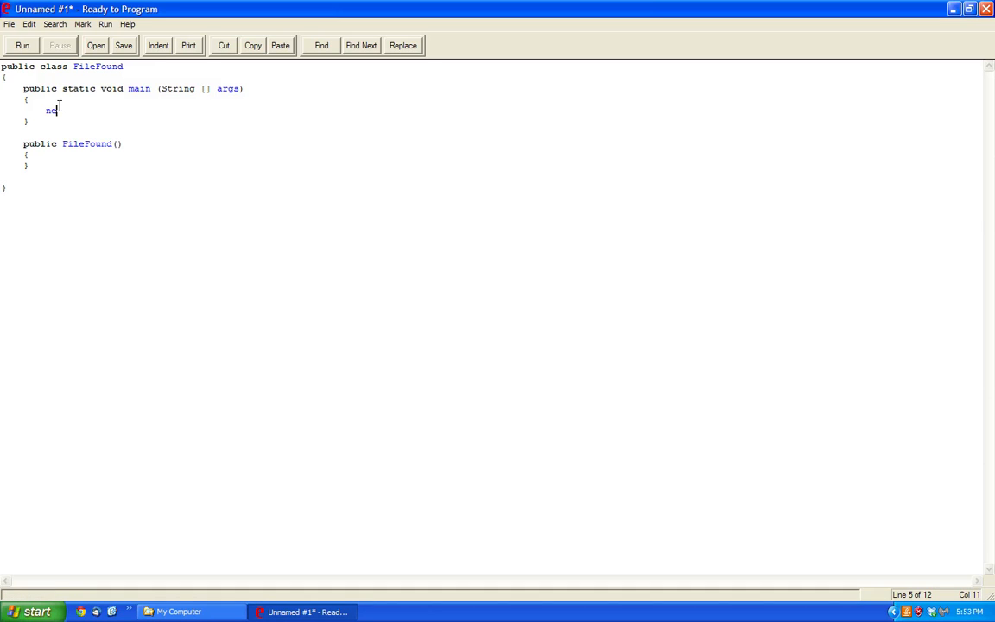
type("w FileFound(")
type(");")
Add import java.io.*; above the class and reformat the code's indentation.
left_click(3, 67)
key("Return")
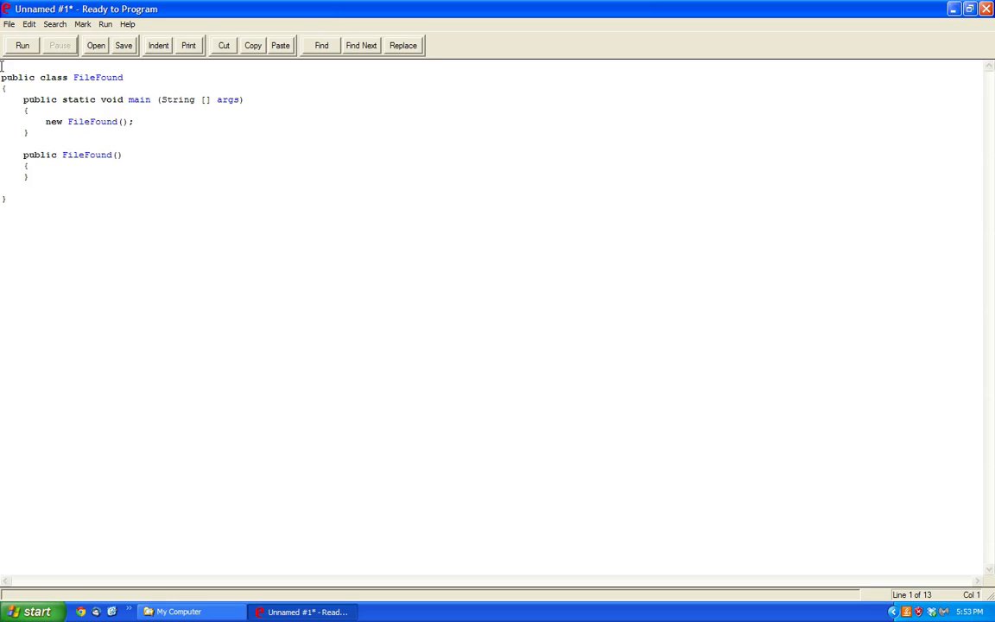
type("import java.io.")
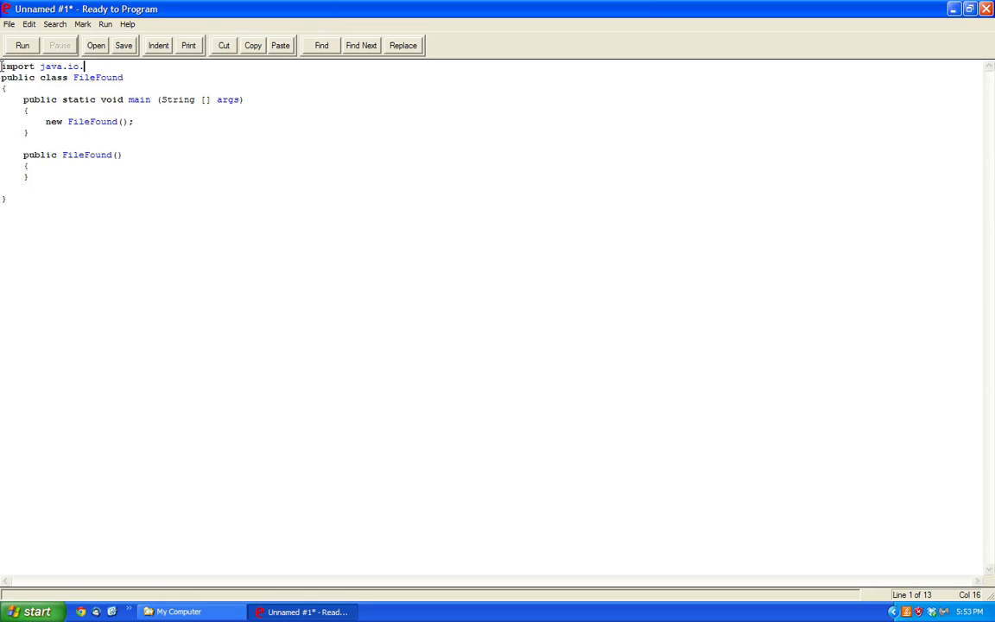
type("*;")
key("Return")
left_click(158, 44)
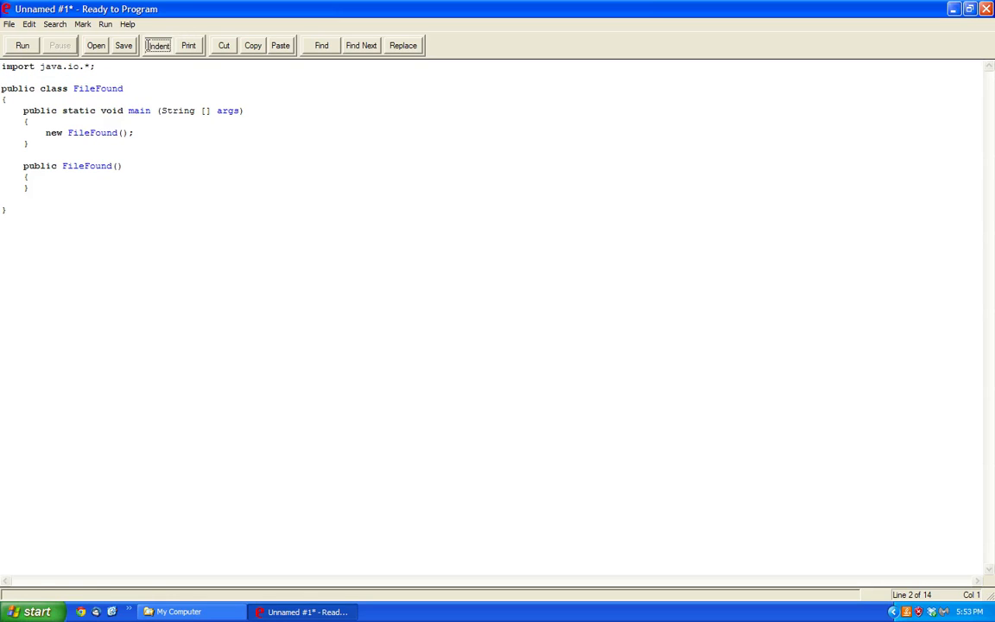
left_click(88, 187)
key("Return")
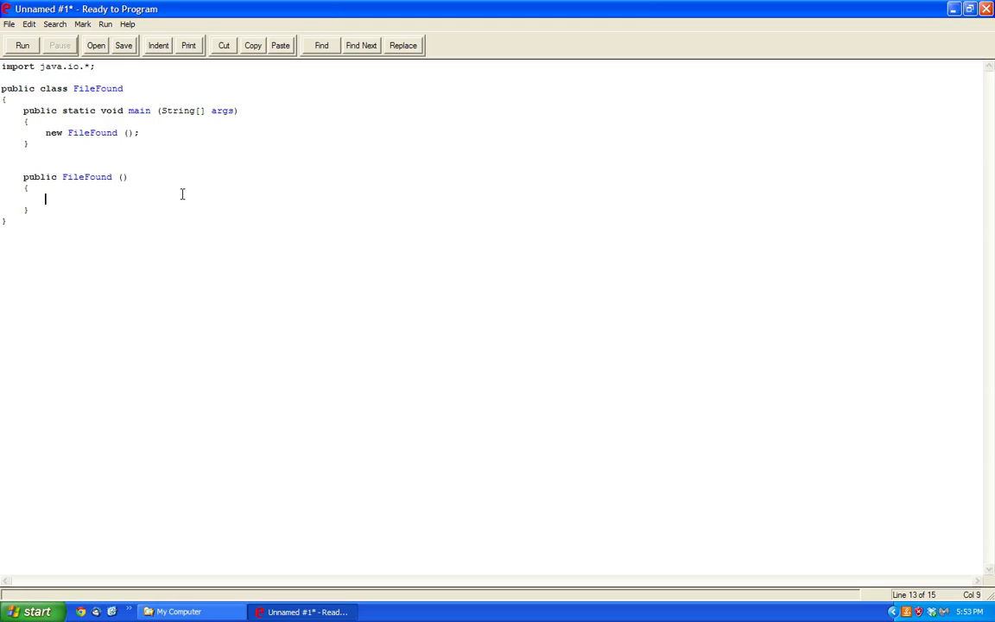
Declare a private boolean fileFound(String fileName) method after the constructor.
left_click(42, 207)
type("pr")
type("ivate boolean fileFo")
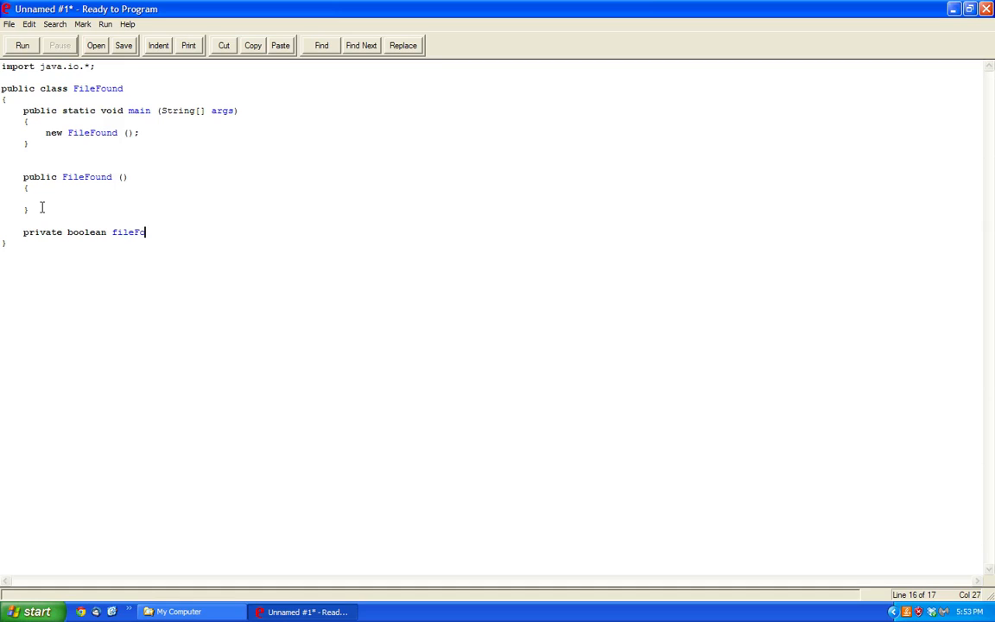
type("und")
key("BackSpace")
key("BackSpace")
key("BackSpace")
type("und (")
type("String fileName)")
key("Return")
type("{")
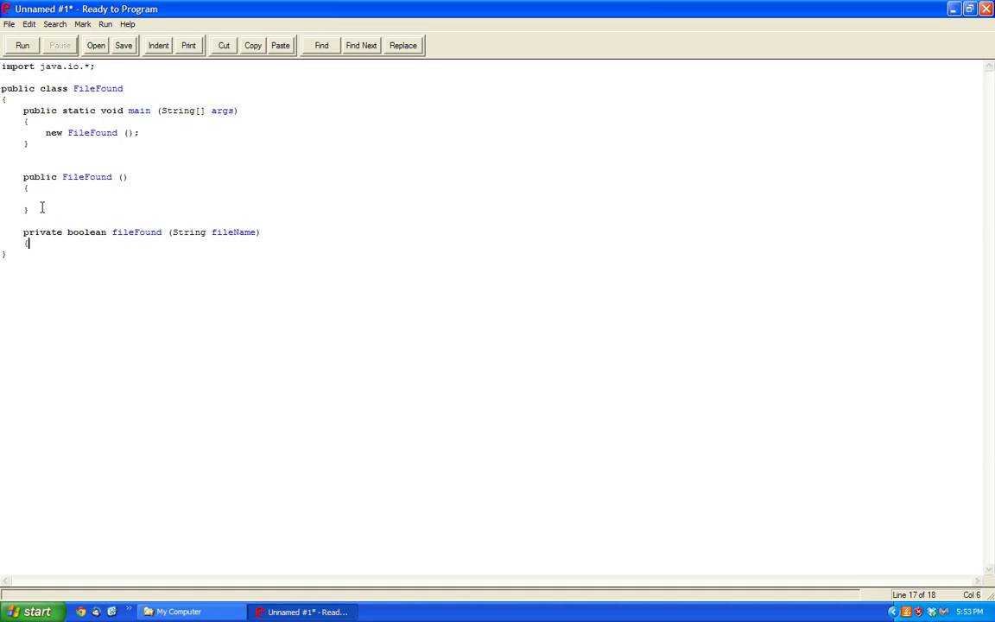
key("Return")
type("}")
key("Return")
type("}")
key("Up")
Begin a try statement inside the fileFound method body.
left_click(158, 45)
key("Down")
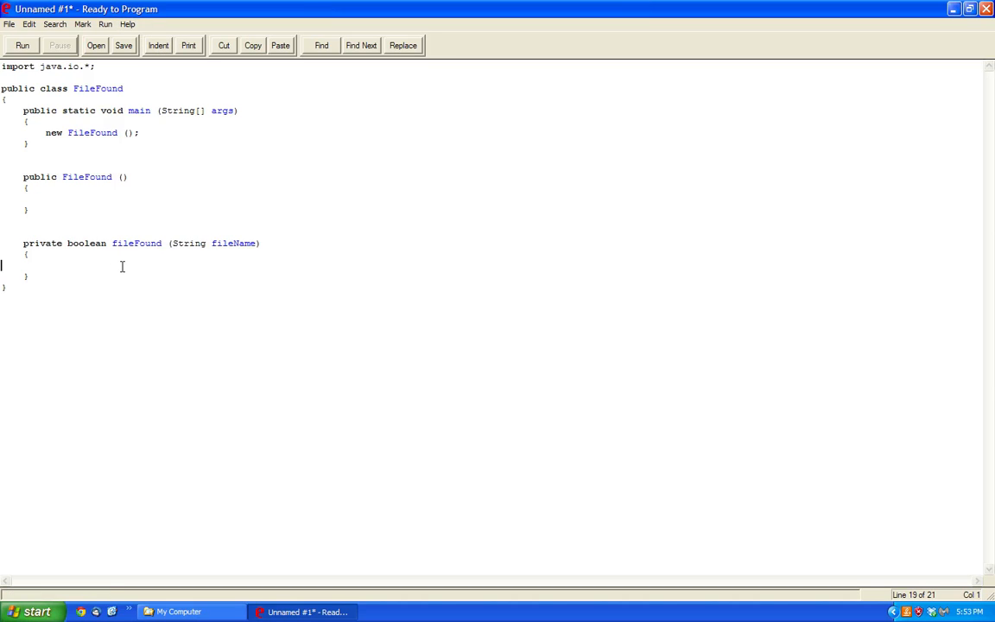
key("Tab")
type("try")
Give the try block its braces and start the catch clause below it.
key("Return")
type("{")
key("Return")
key("Return")
type("}")
key("Up")
key("Down")
key("End")
key("Return")
type("catch(IOE")
Add catch(FileNotFoundException e) returning false and an empty catch(IOException e).
key("BackSpace")
key("BackSpace")
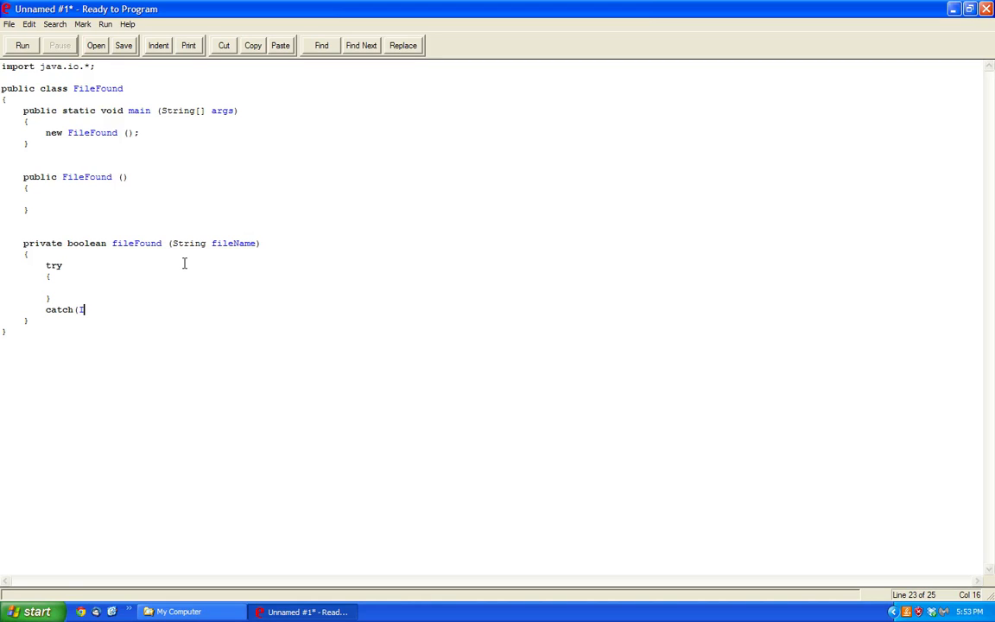
type("FileNOT")
key("BackSpace")
key("BackSpace")
type("otFoundException")
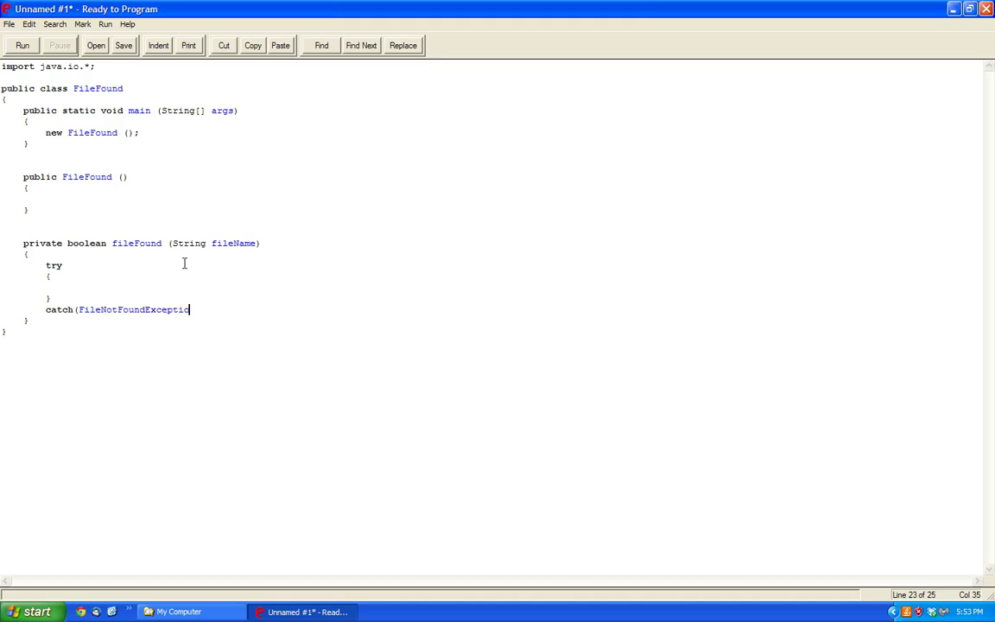
type(" e)")
key("Return")
type("{")
key("Return")
type("}")
type("ca")
type("tch(IOException")
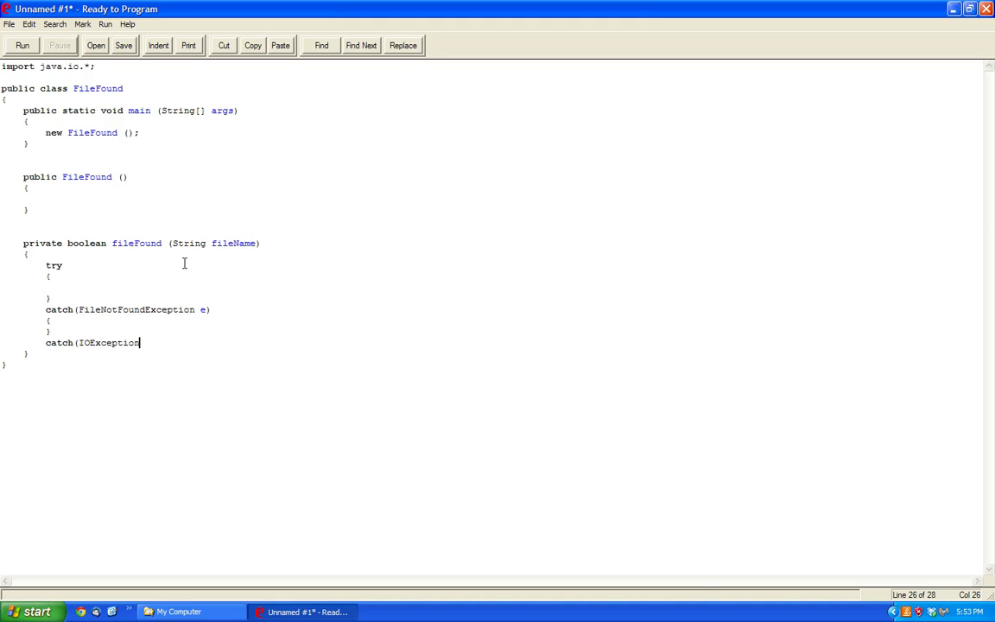
type(" e)")
key("Return")
type("{")
key("Return")
type("}")
key("Return")
type("eturn")
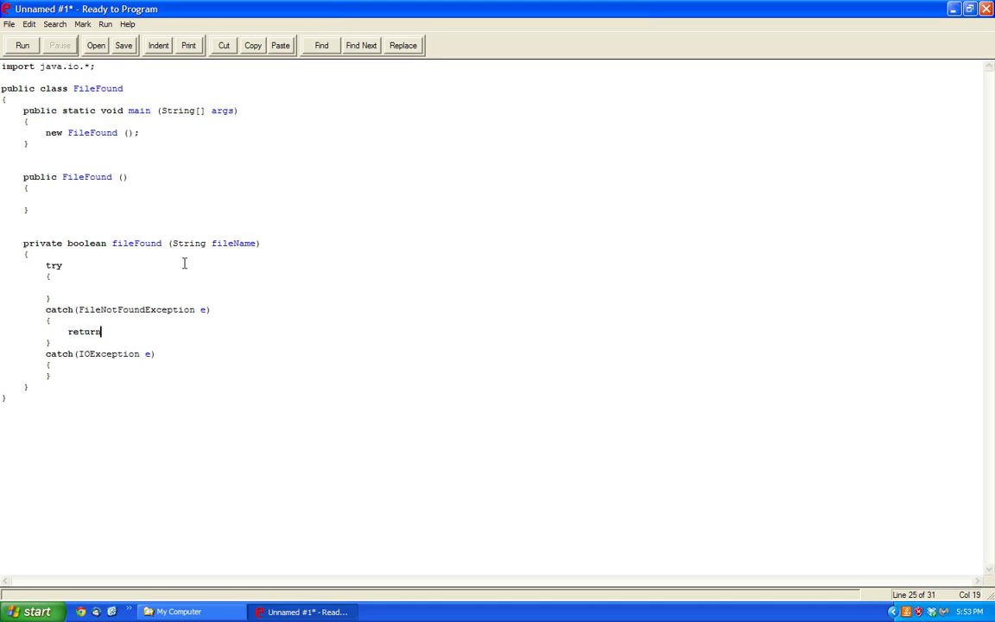
type(" false;")
Create BufferedReader in = new BufferedReader(new FileReader(fileName)) inside the try block.
left_click(108, 291)
type("Buff")
type("eredRead")
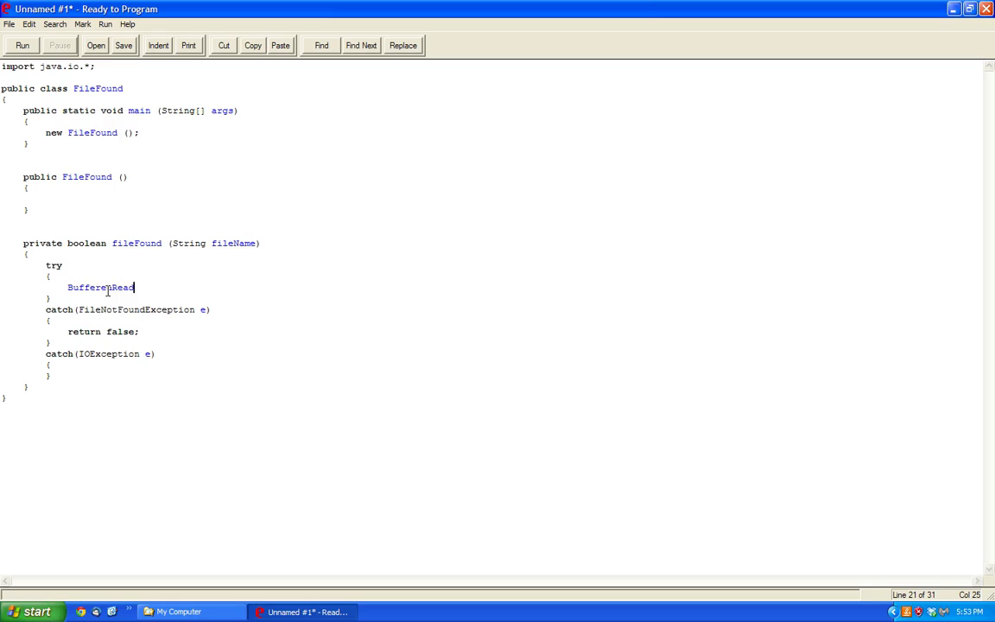
type("er in = new Buffere")
type("dReader(ne")
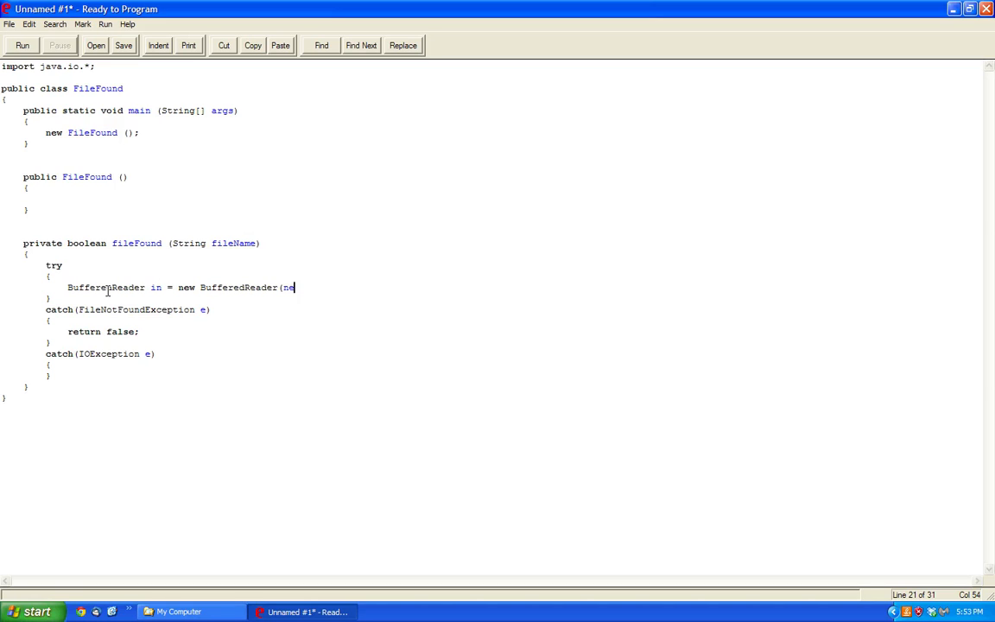
type("w FileReader(fil")
type("eName));")
key("Return")
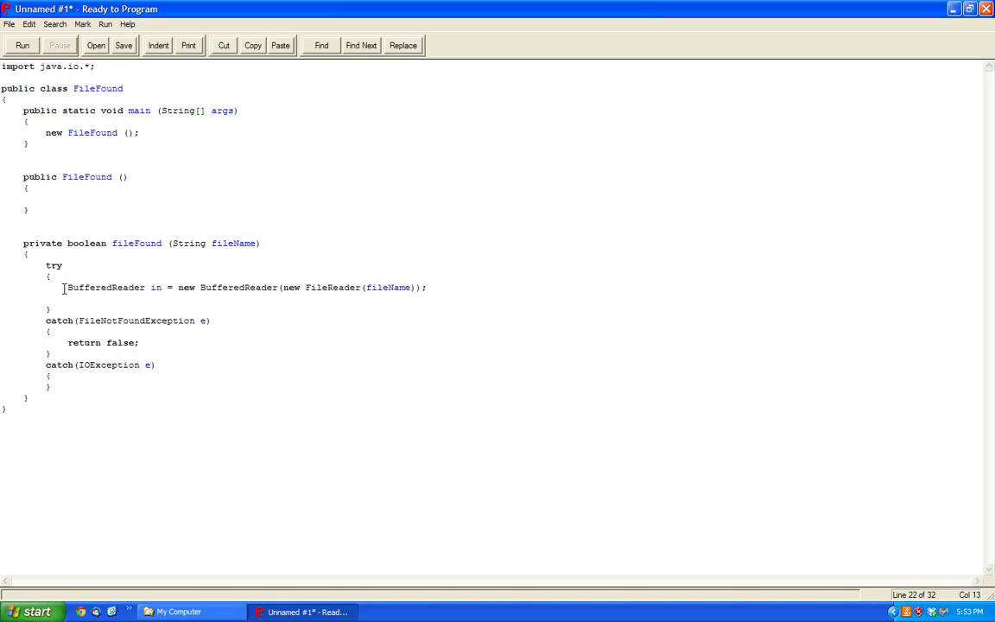
Highlight the BufferedReader statement, fileName, FileNotFoundException and return false to review them.
left_click_drag(68, 287, 474, 290)
left_click(432, 285)
double_click(393, 287)
left_click(169, 320)
double_click(165, 319)
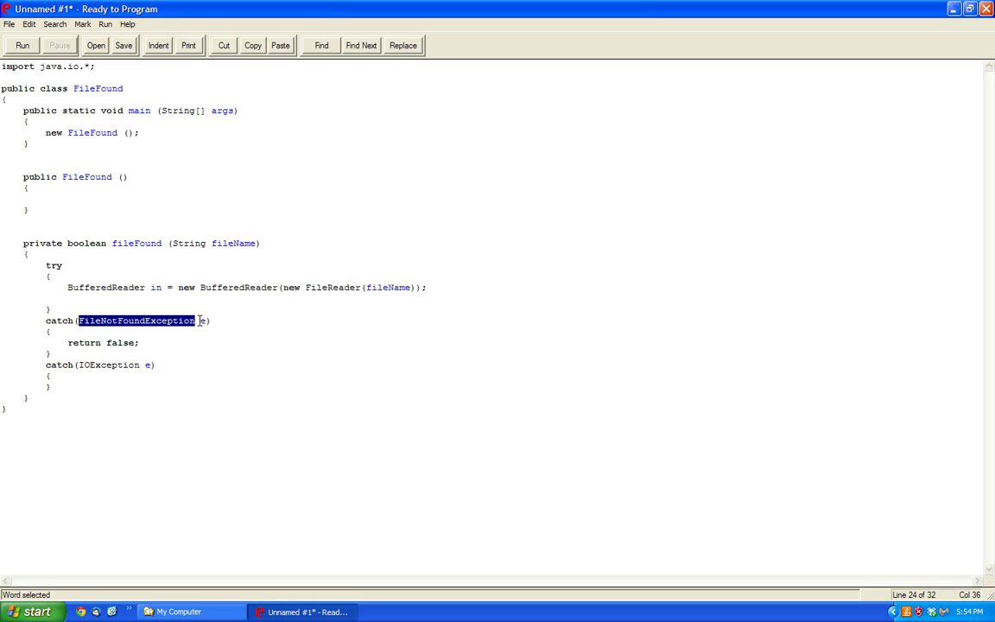
left_click(201, 321)
double_click(117, 343)
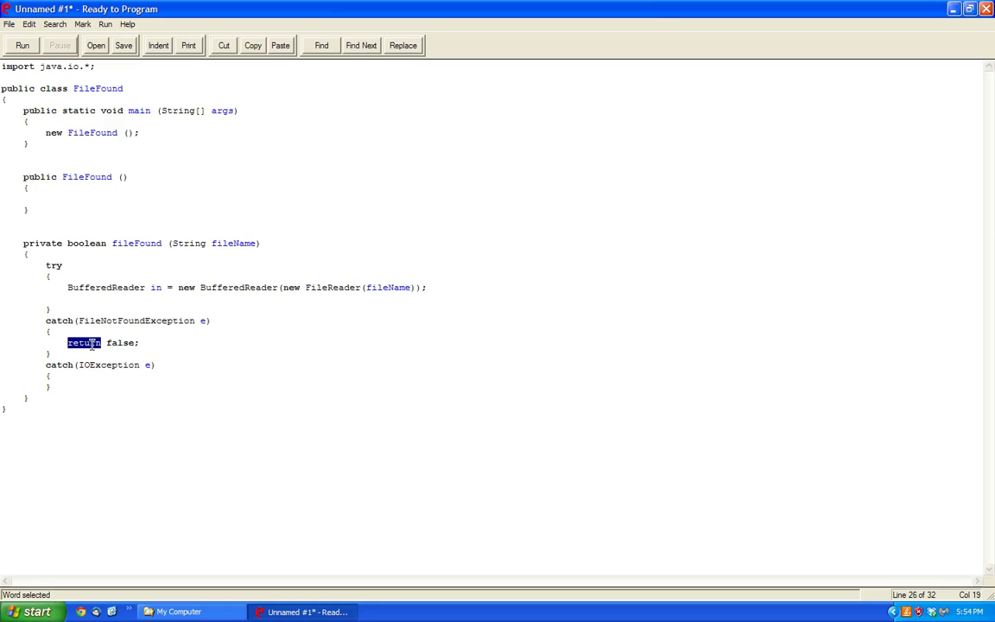
left_click(129, 343)
Remove the blank line below BufferedReader and add return true; after the last catch.
left_click(134, 297)
key("BackSpace")
key("BackSpace")
key("BackSpace")
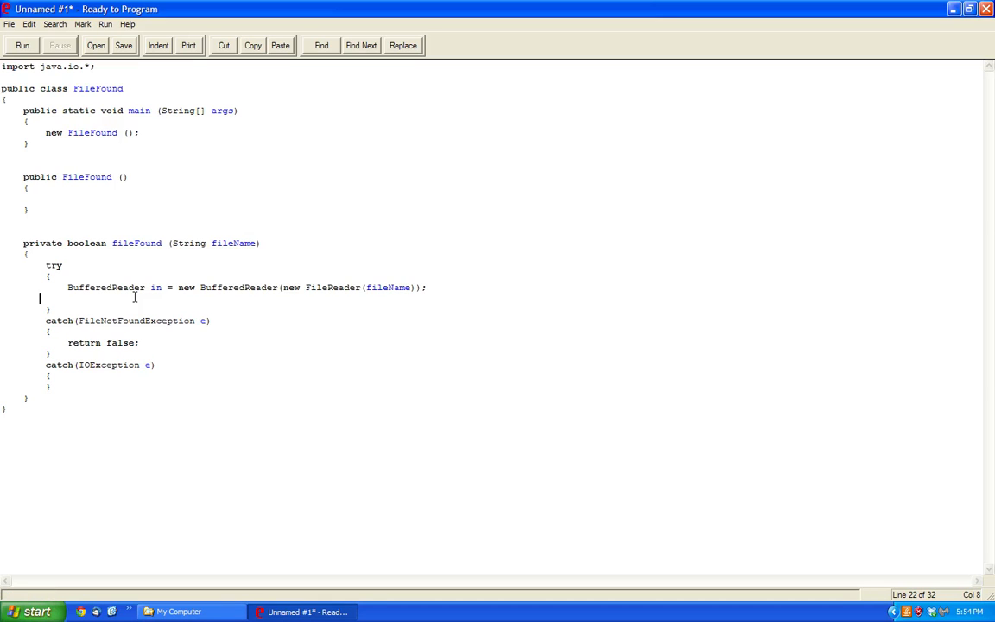
key("BackSpace")
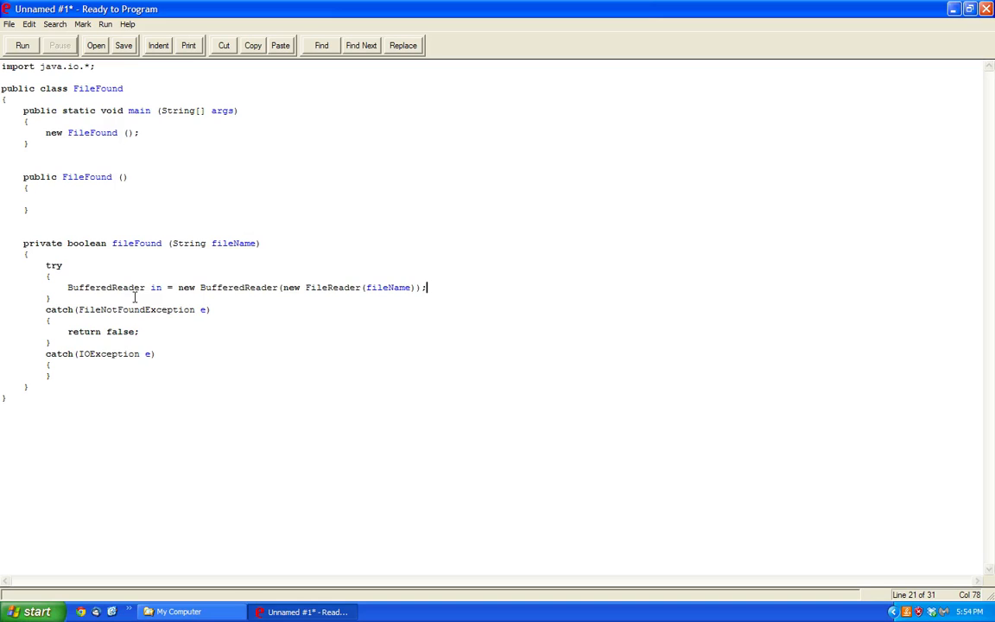
left_click(102, 373)
key("Return")
type("return t")
type("rue;")
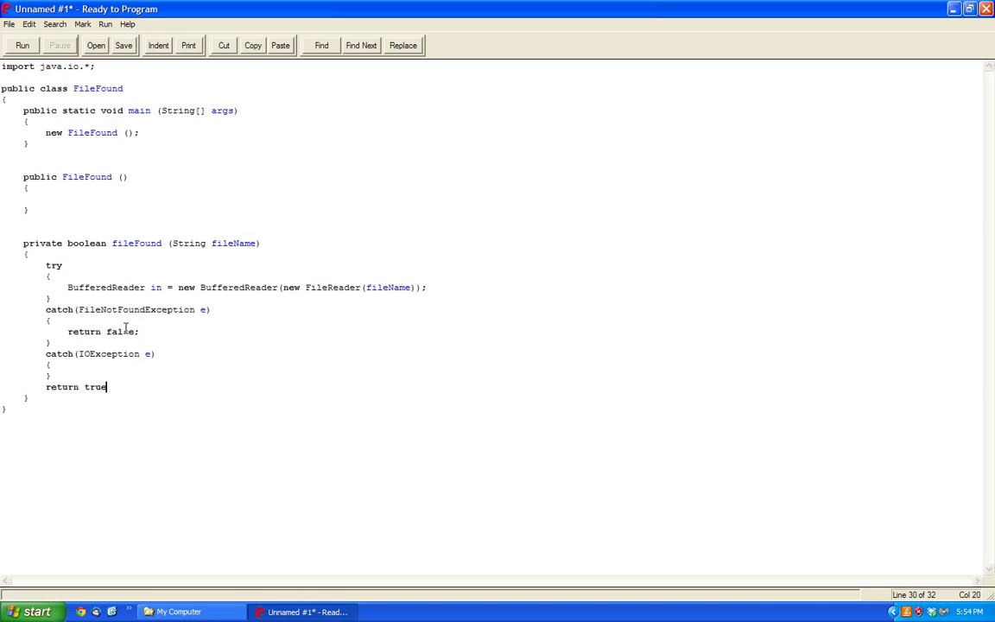
Make the constructor print System.out.println(fileFound("Hello")).
left_click(106, 196)
type("System.out.printl")
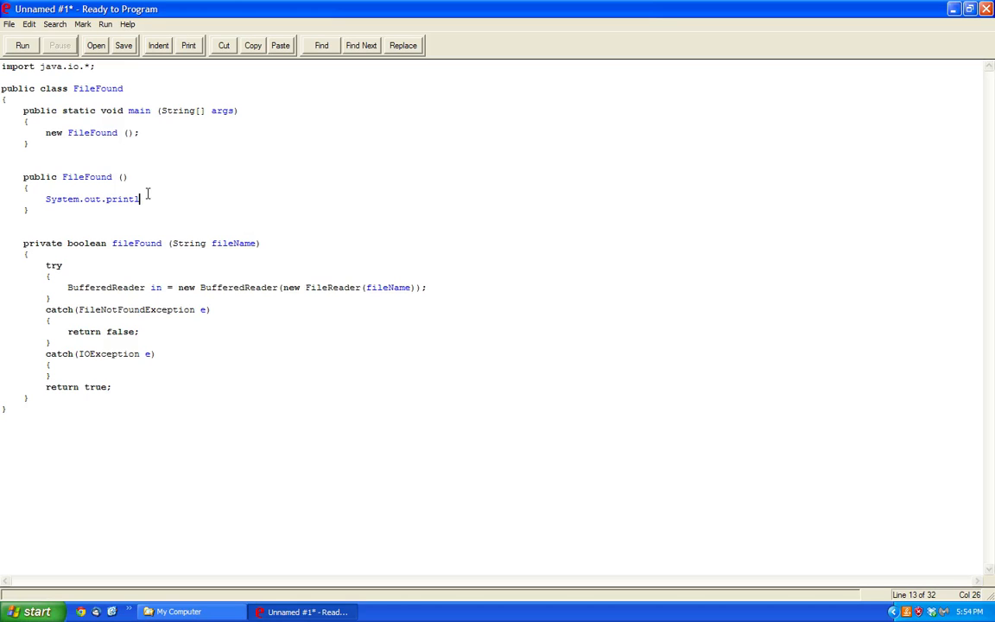
type("n(fileFound(\"")
type("Hello\"));")
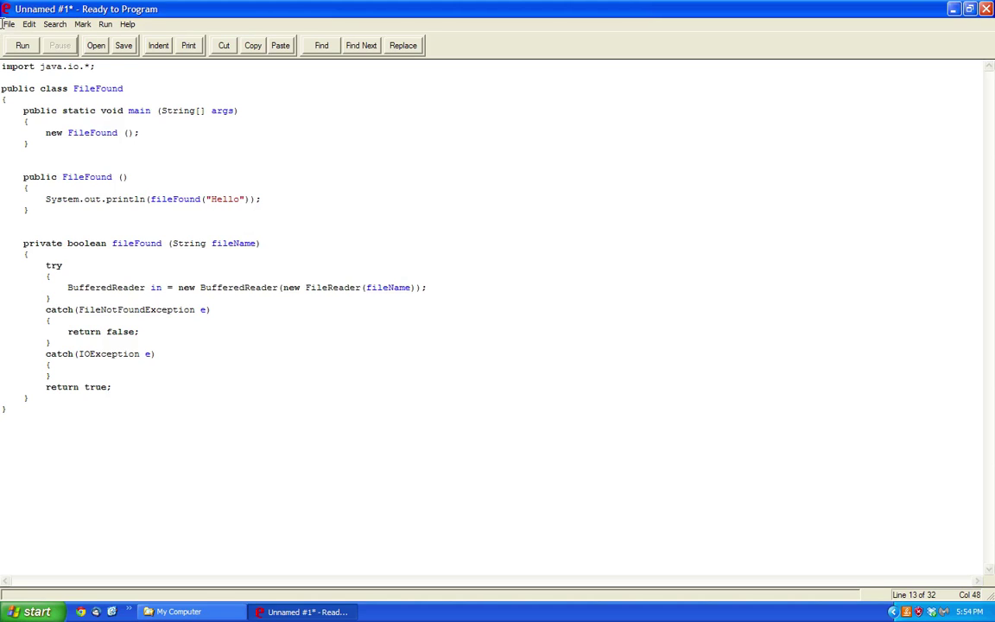
Save the program via Save As as FileFound.java on the Desktop.
left_click(9, 24)
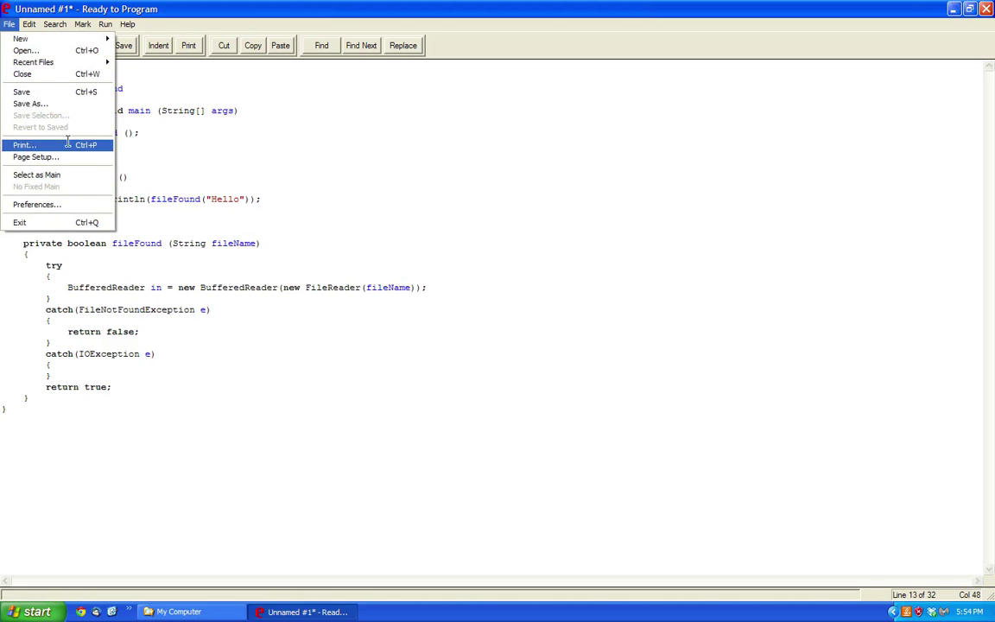
left_click(26, 103)
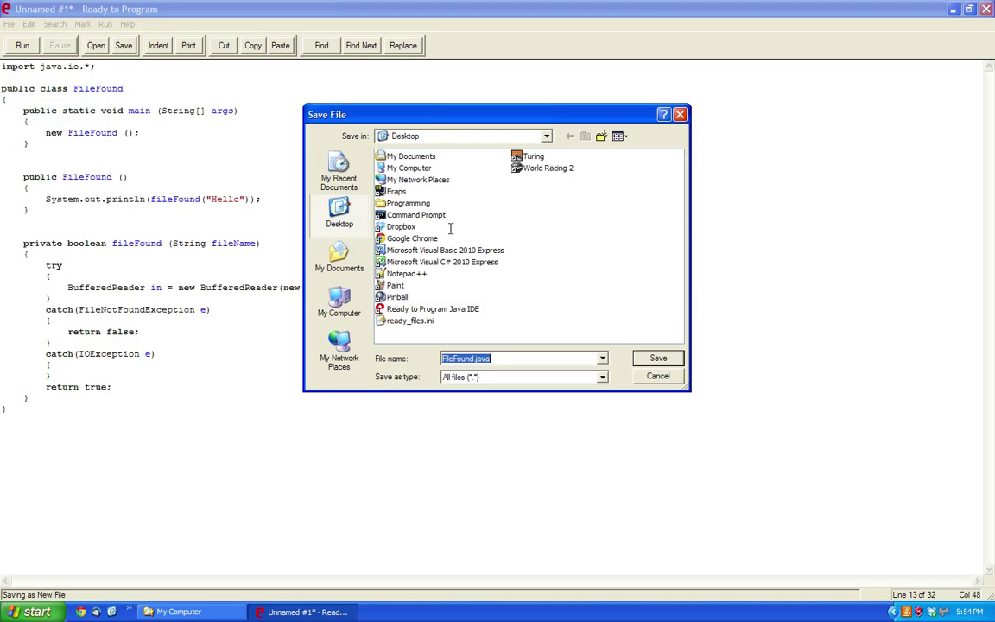
left_click(659, 358)
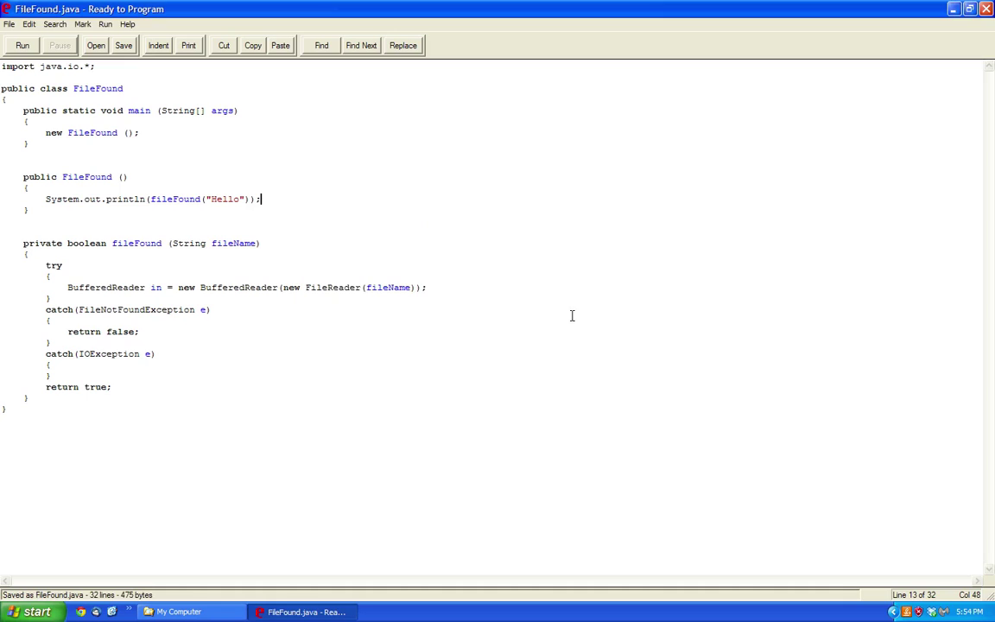
Run the program once, then locate FileFound.java in the file-open list.
left_click(23, 45)
left_click(548, 31)
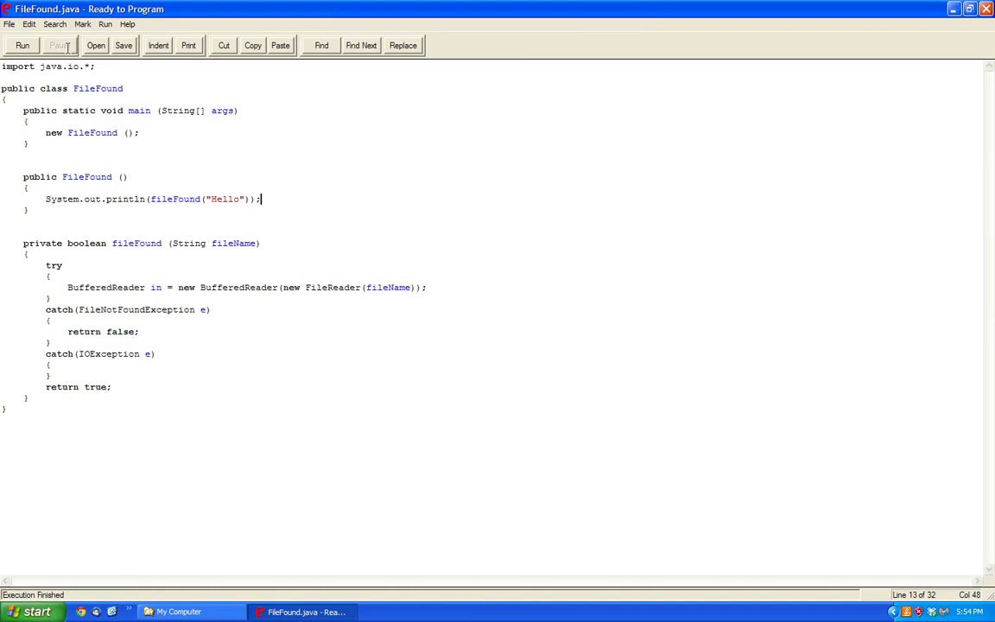
left_click(95, 45)
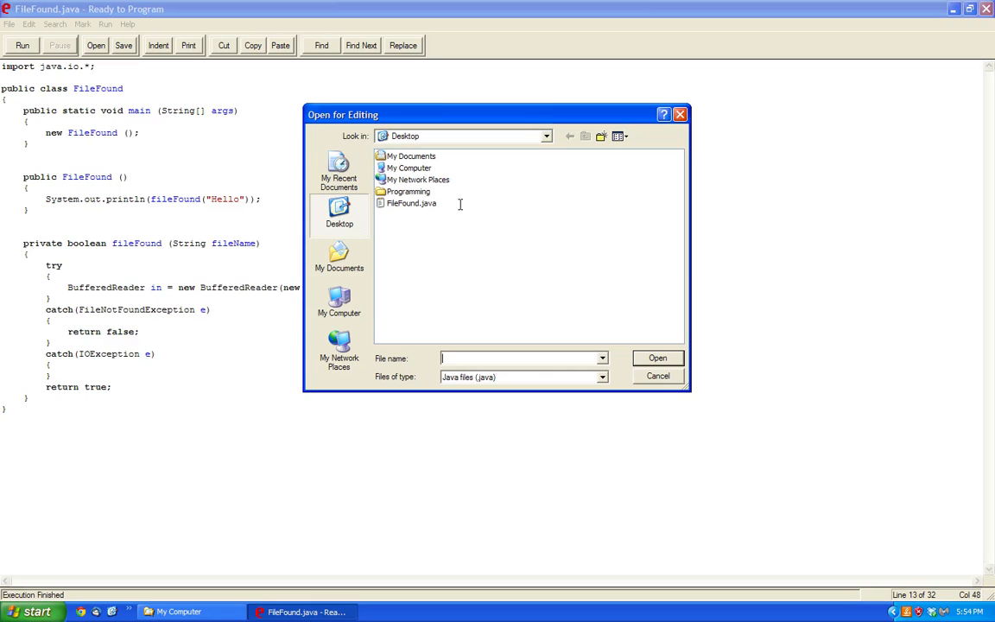
left_click(412, 203)
Change the checked file name from "Hello" to "FileFound.java", fixing the typo.
left_click(658, 376)
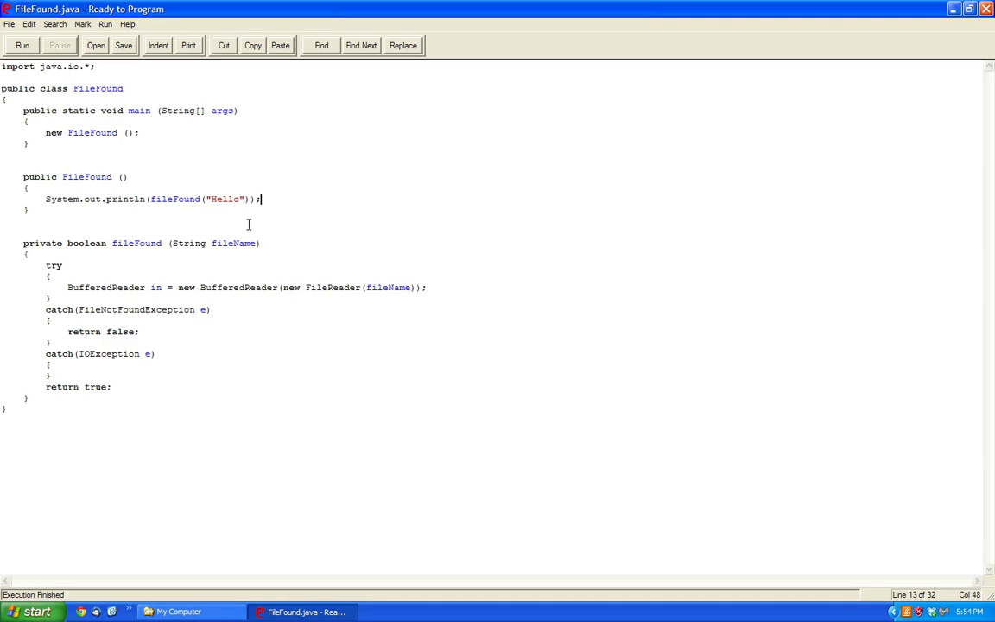
double_click(226, 199)
type("File")
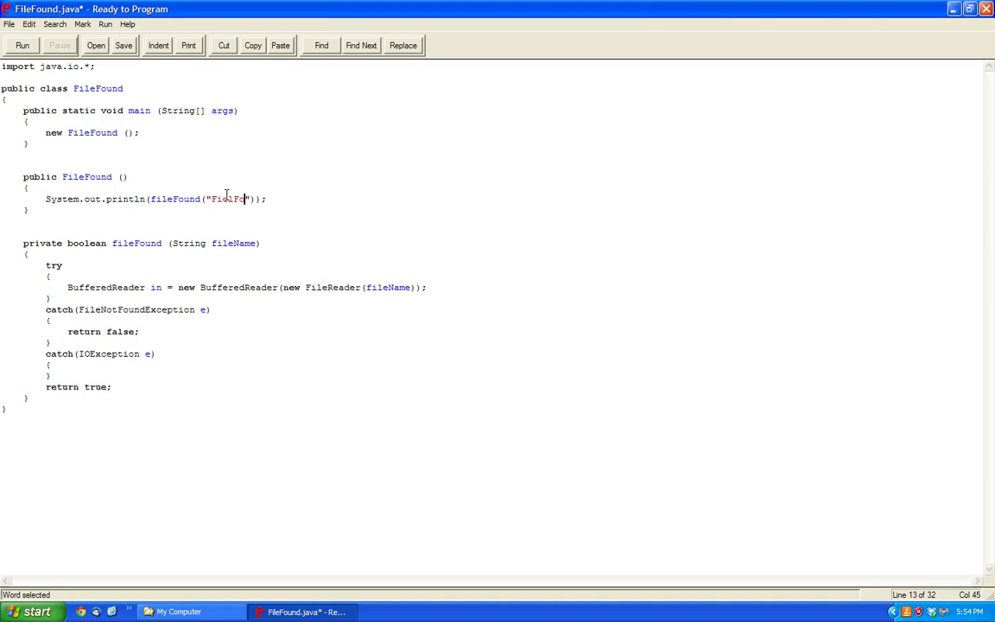
type("und.java")
double_click(215, 200)
type("FileFound")
Save with Ctrl+S and rerun so the output window shows true.
key("ctrl+s")
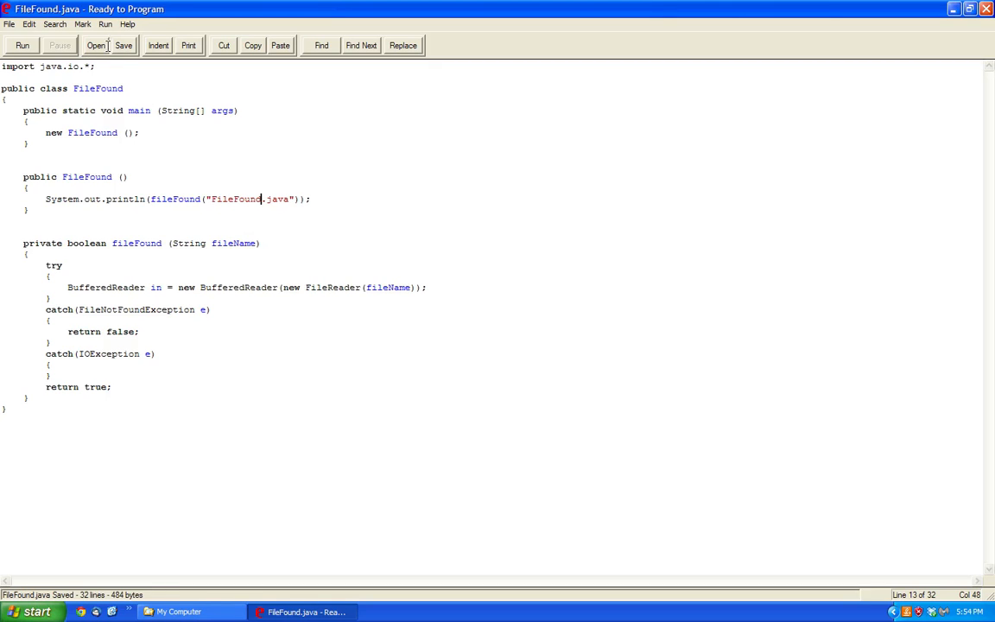
left_click(23, 44)
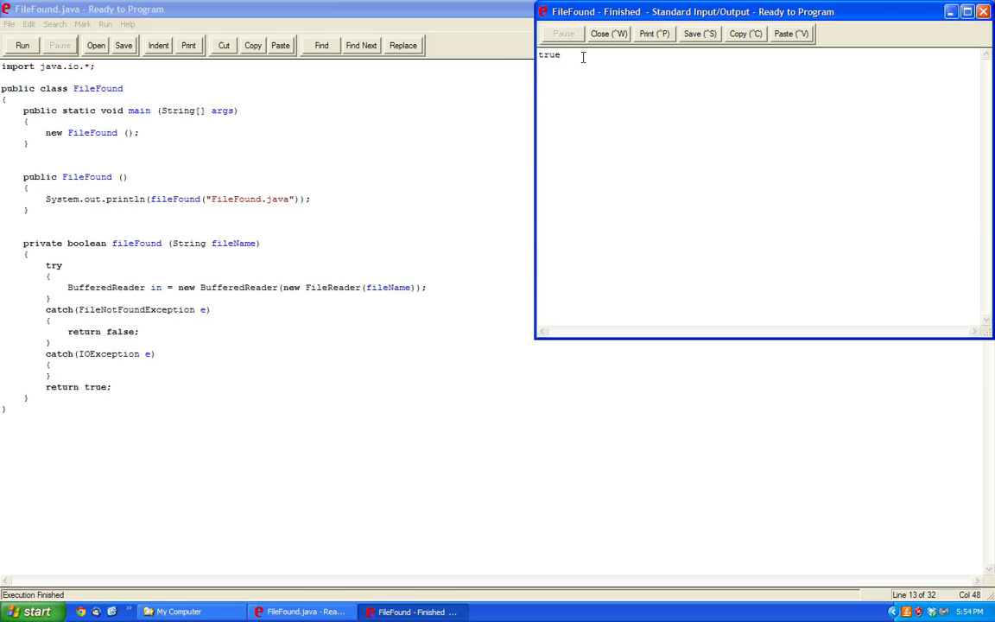
left_click_drag(584, 57, 506, 55)
left_click(604, 38)
key("Down")
key("Down")
key("Down")
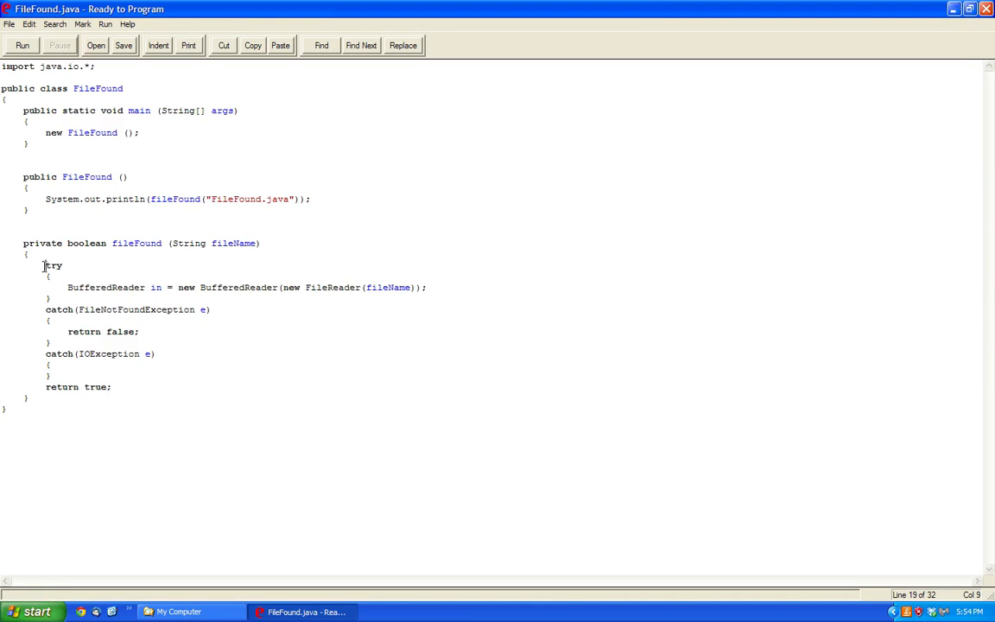
left_click_drag(46, 265, 46, 288)
left_click(121, 287)
double_click(121, 287)
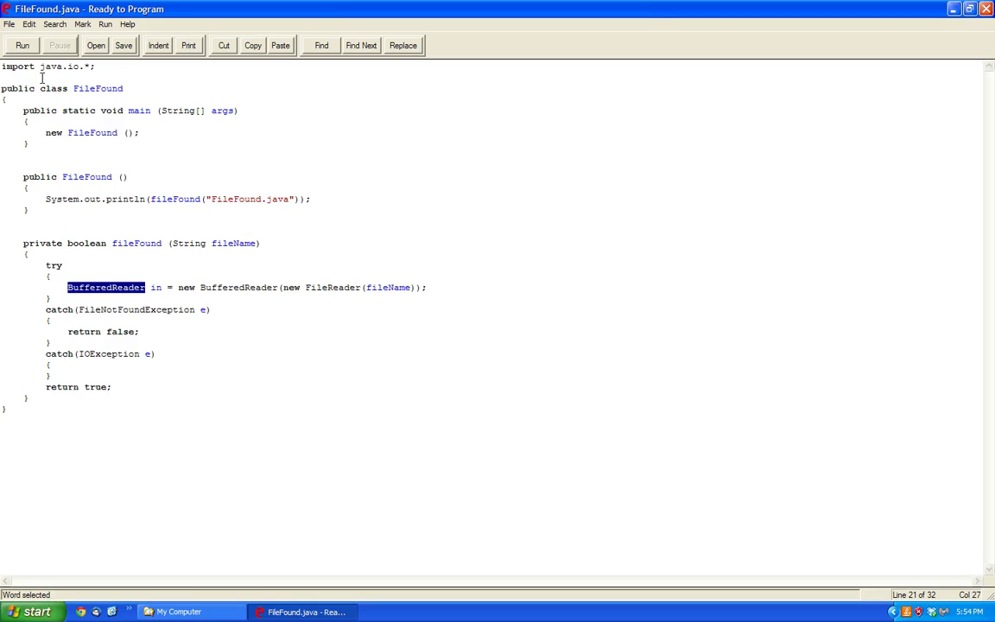
double_click(18, 67)
double_click(73, 66)
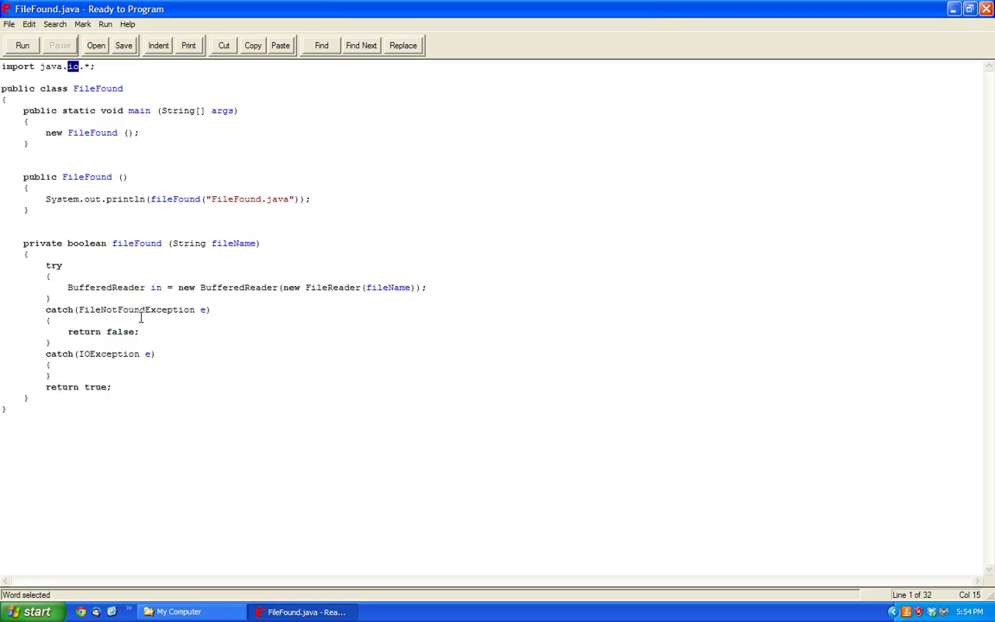
double_click(84, 332)
left_click(117, 332)
double_click(120, 332)
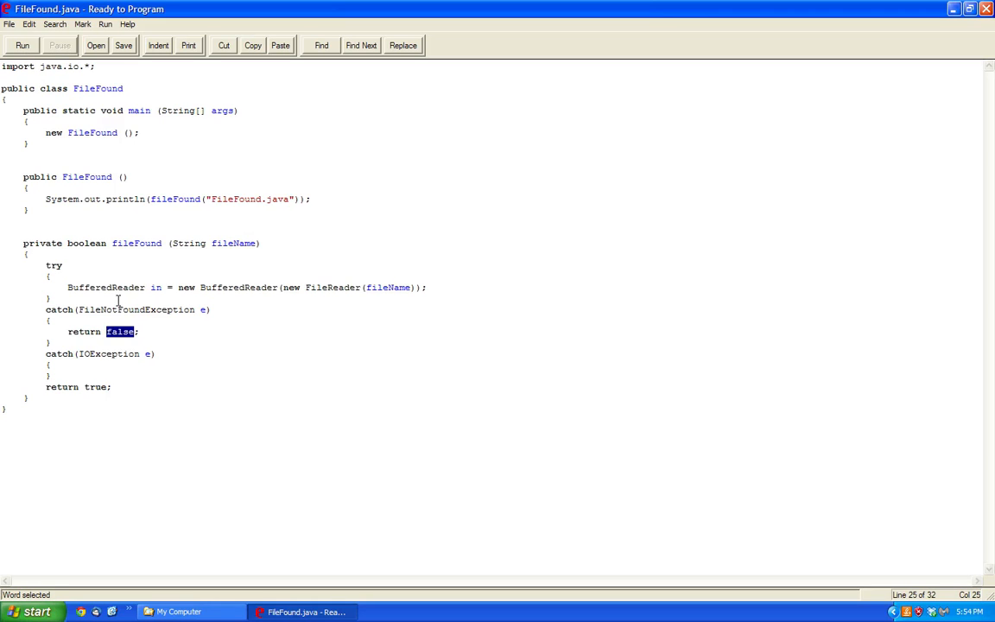
double_click(118, 310)
double_click(65, 387)
left_click(102, 387)
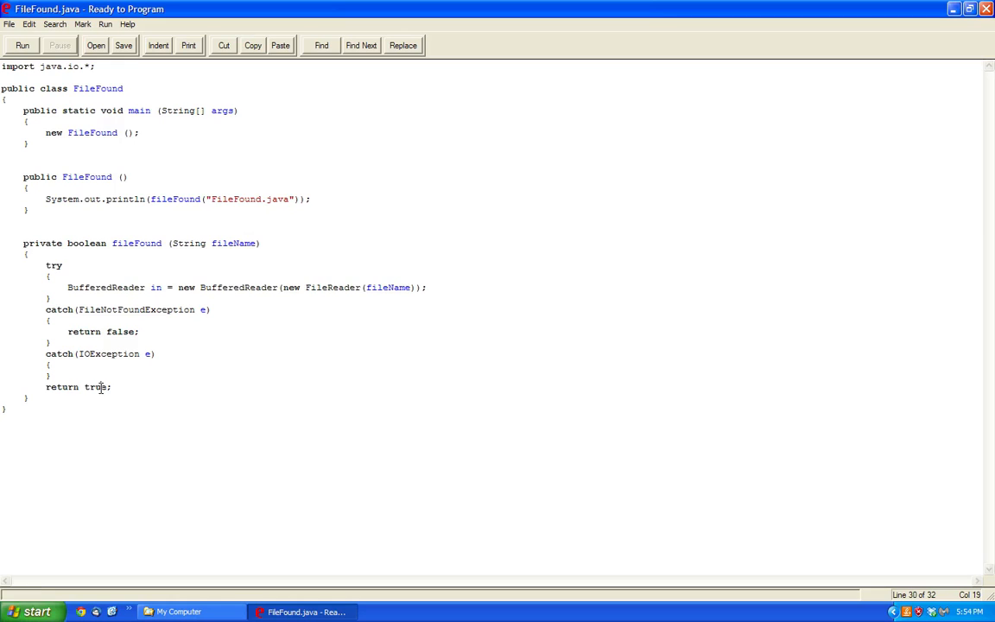
double_click(101, 387)
double_click(176, 201)
left_click(84, 245)
double_click(87, 244)
left_click(40, 246)
double_click(40, 246)
double_click(85, 245)
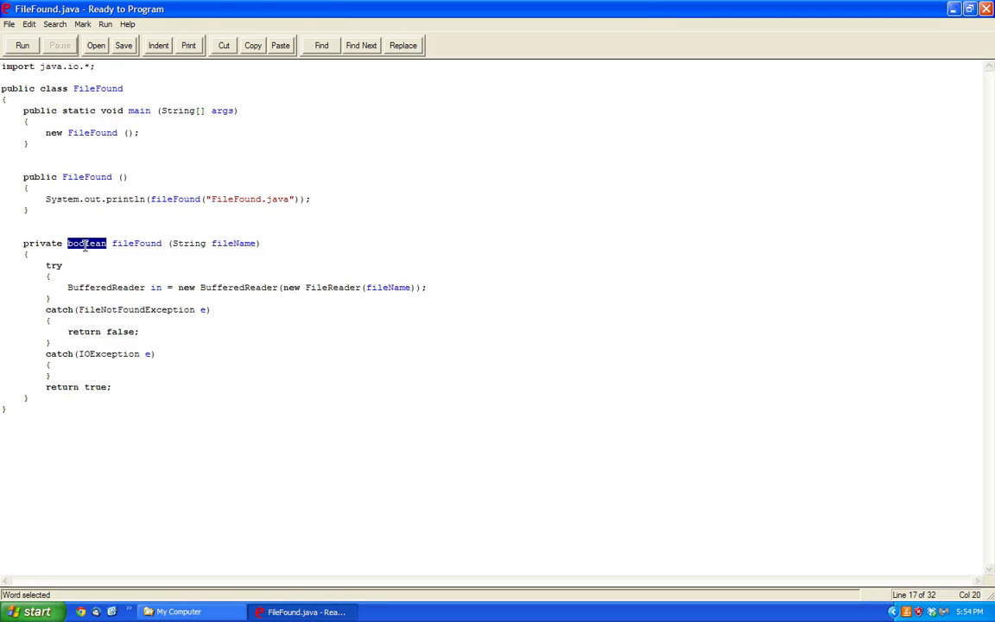
double_click(184, 200)
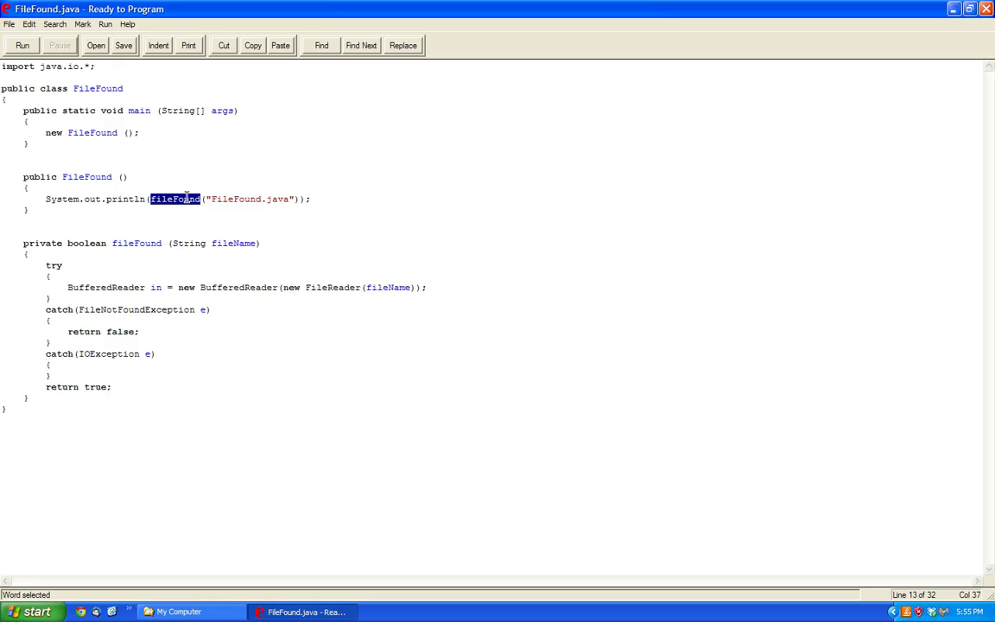
left_click(239, 199)
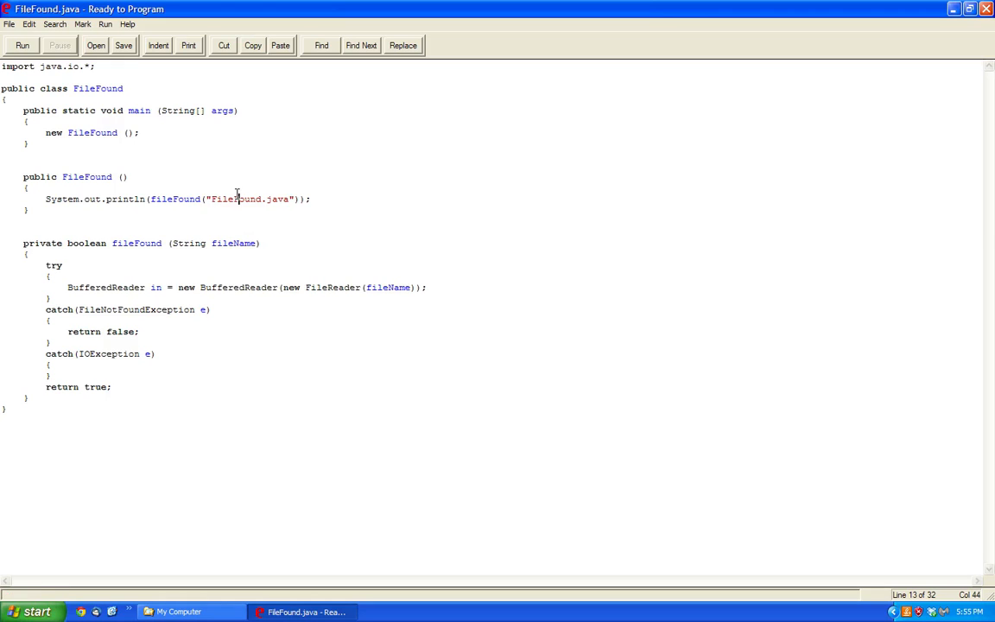
double_click(229, 198)
left_click(205, 199)
left_click_drag(205, 199, 296, 198)
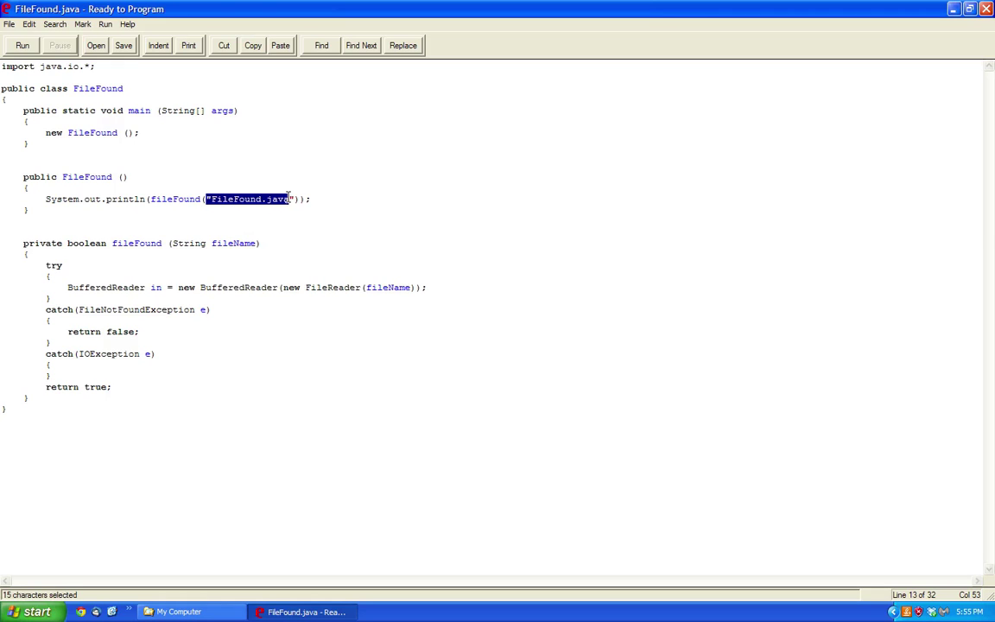
double_click(240, 244)
left_click(172, 198)
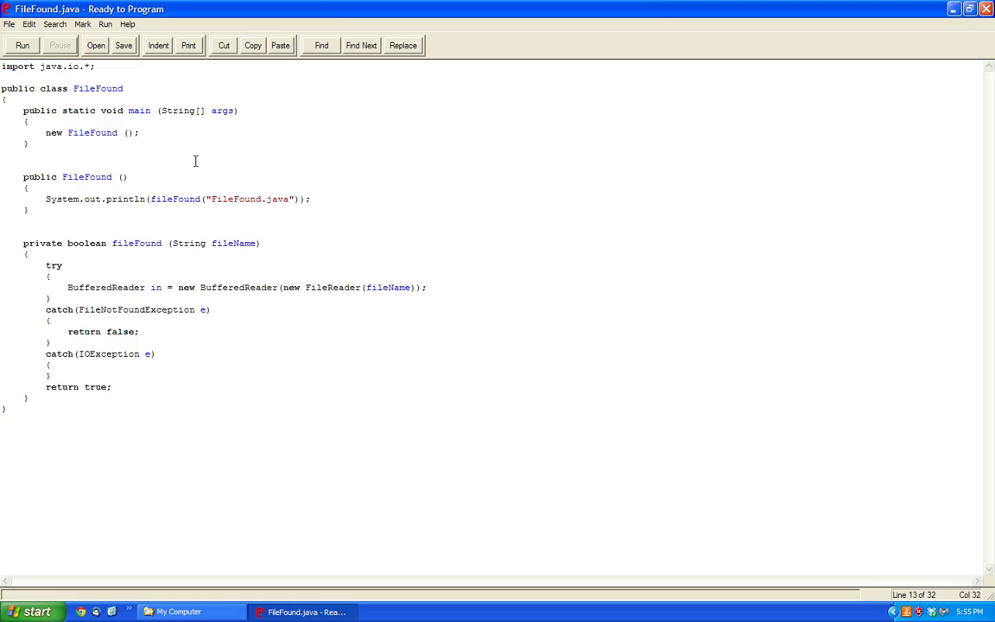